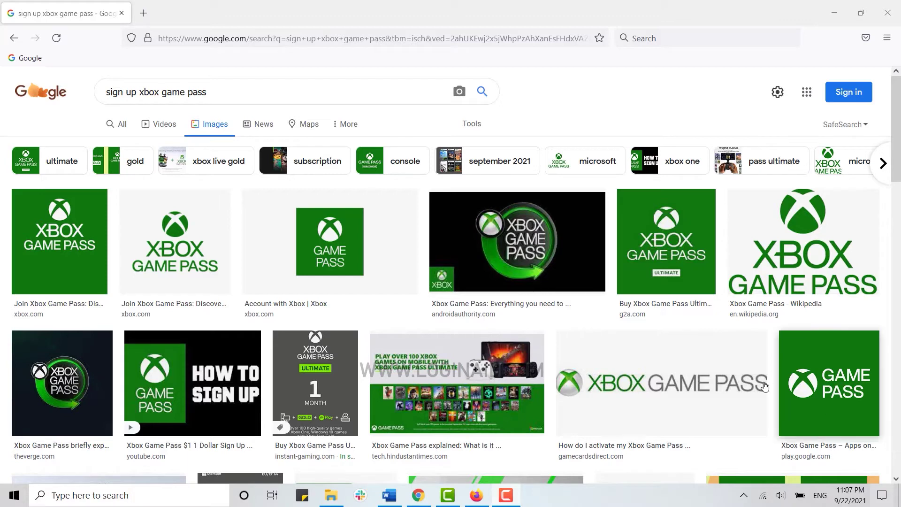
# Step: Open xbox.com in a new Firefox tab
pyautogui.click(144, 13)
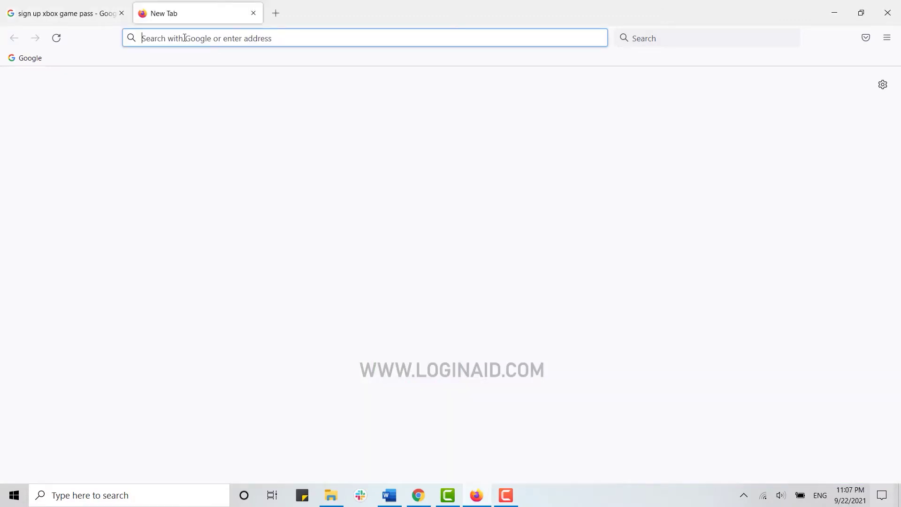
pyautogui.write('xbox.co')
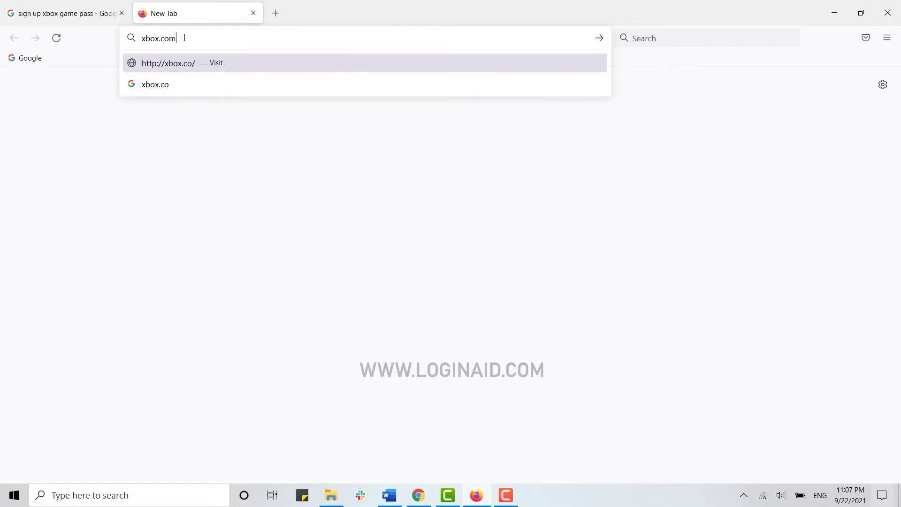
pyautogui.write('m')
pyautogui.press('Return')
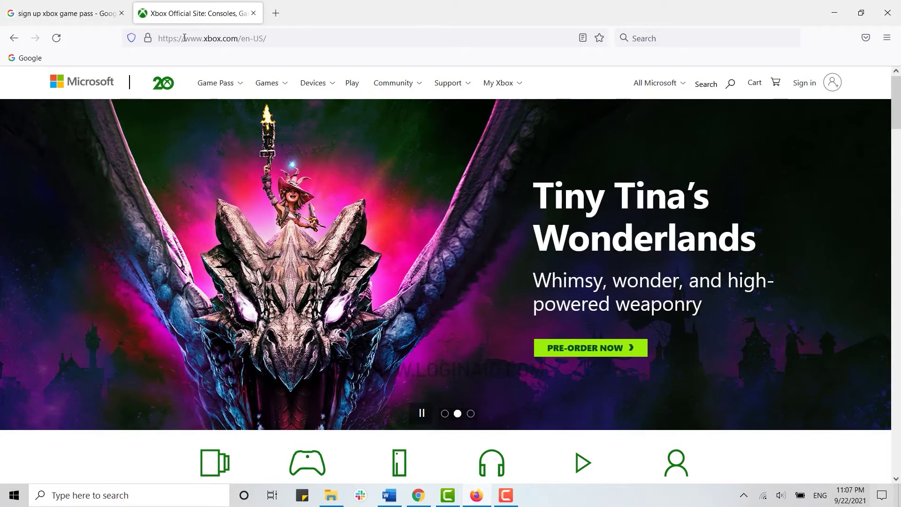
# Step: Sign in to xbox.com with the Microsoft account e-mail and password
pyautogui.click(799, 84)
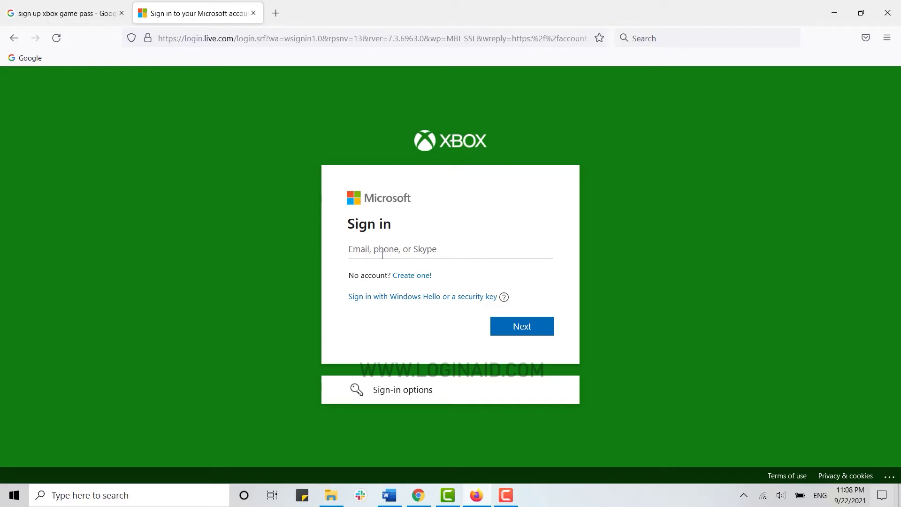
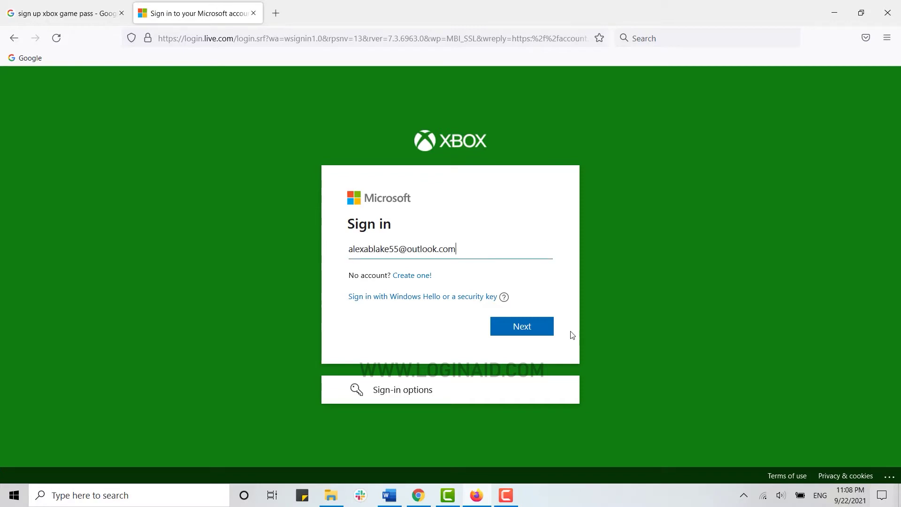
pyautogui.click(539, 330)
pyautogui.write('******')
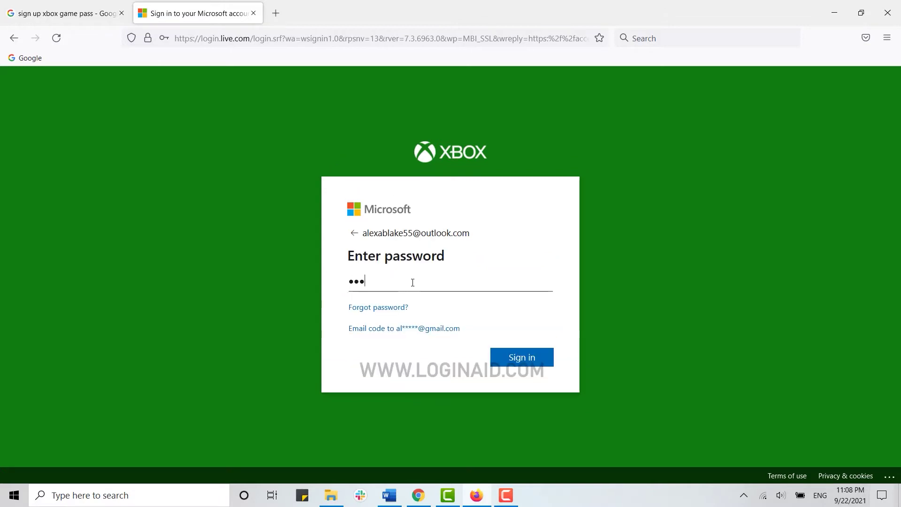
pyautogui.write('**')
pyautogui.click(518, 357)
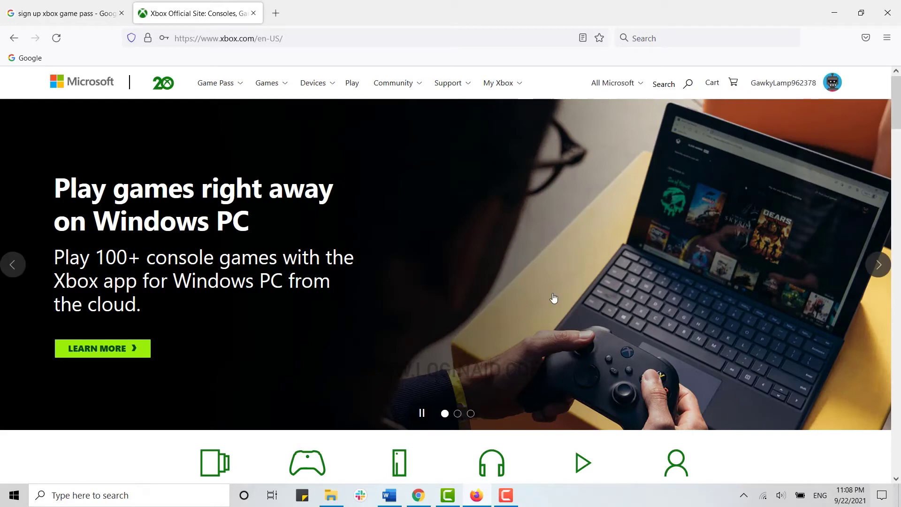
# Step: Go from the Game Pass Ultimate banner on the home page to the Game Pass plans comparison
pyautogui.scroll(-4, 558, 279)
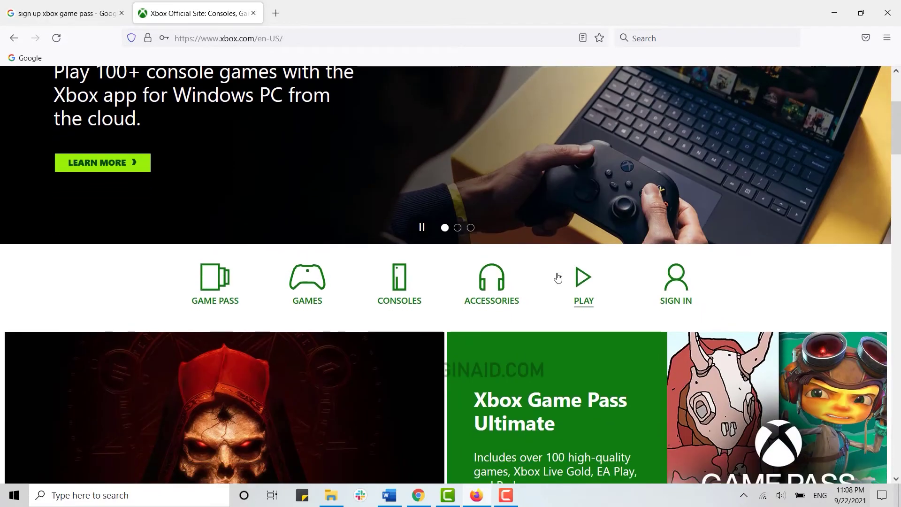
pyautogui.scroll(-4, 558, 279)
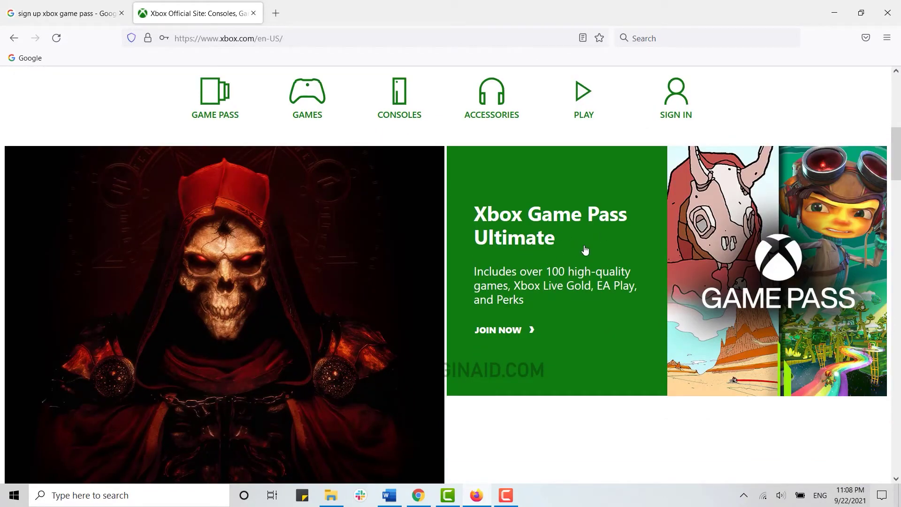
pyautogui.click(504, 332)
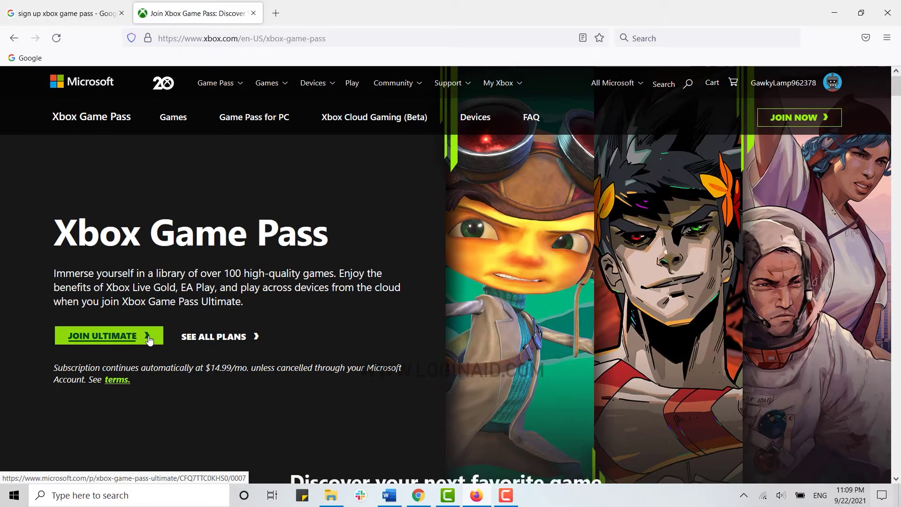
pyautogui.click(219, 343)
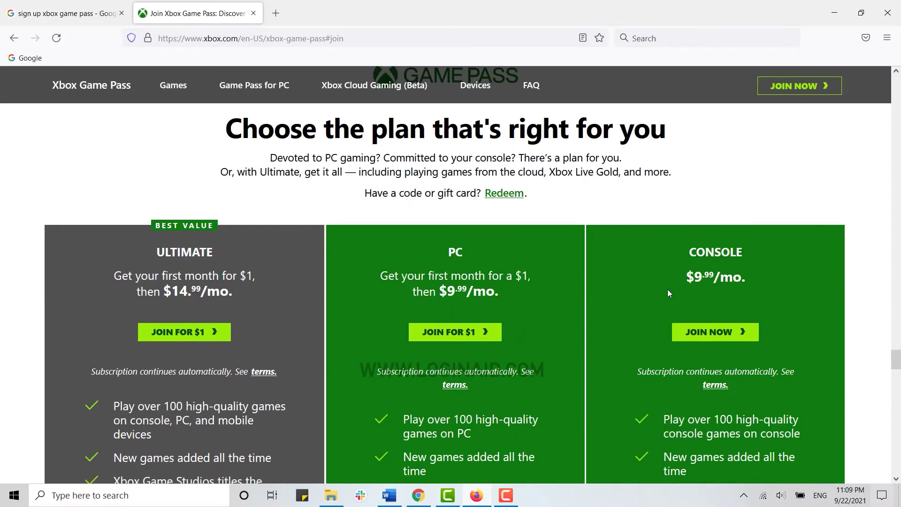
# Step: Scroll through the Ultimate, PC and Console plan cards and their prices
pyautogui.scroll(-1, 667, 289)
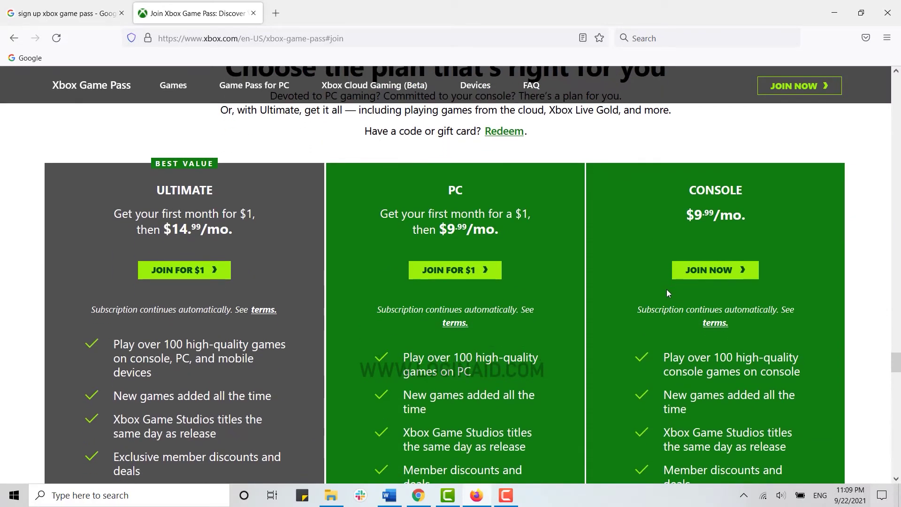
pyautogui.scroll(-1, 668, 291)
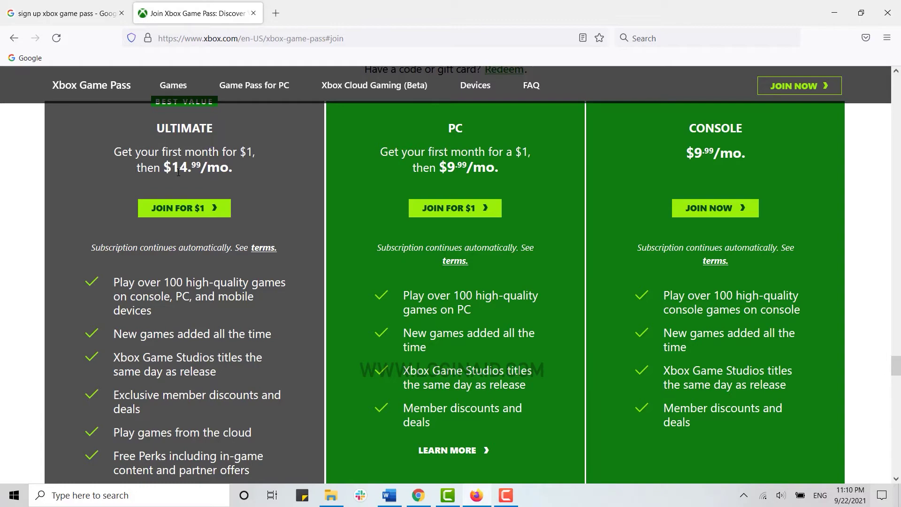
pyautogui.scroll(-6, 188, 197)
pyautogui.scroll(5, 201, 307)
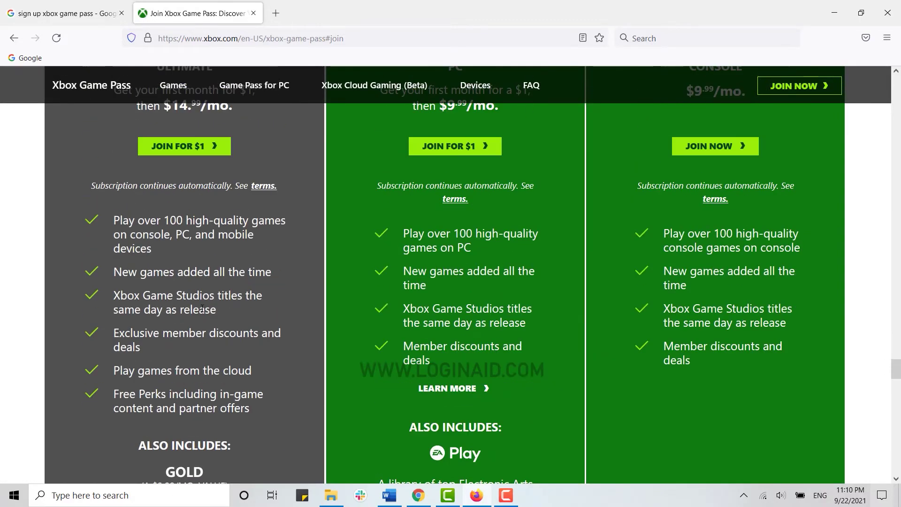
pyautogui.scroll(3, 201, 309)
pyautogui.scroll(-2, 169, 287)
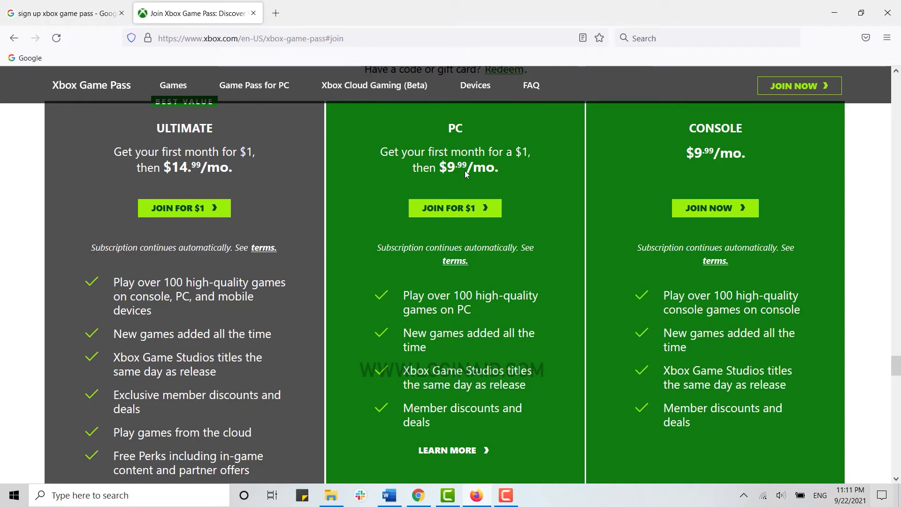
pyautogui.scroll(-2, 475, 261)
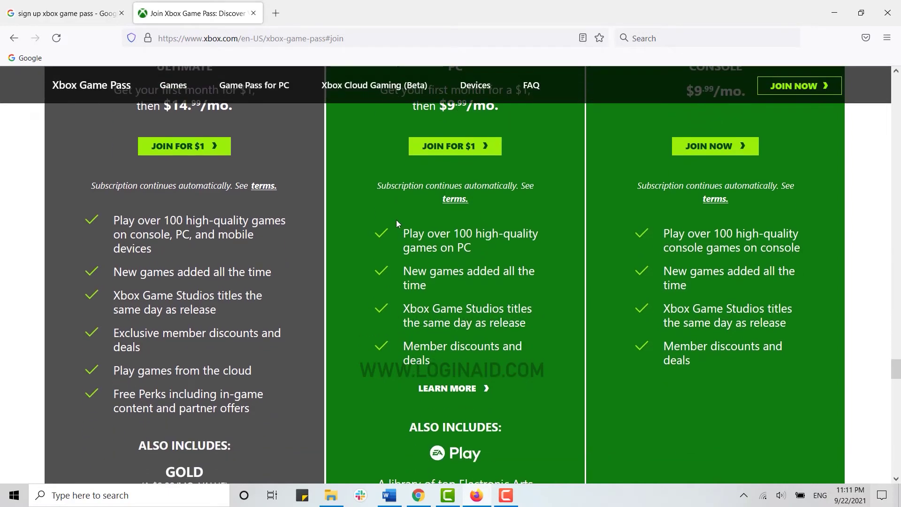
# Step: Highlight and review the PC plan's feature lines, then return to the plan cards
pyautogui.moveTo(396, 219); pyautogui.dragTo(526, 407)
pyautogui.click(539, 376)
pyautogui.scroll(3, 534, 350)
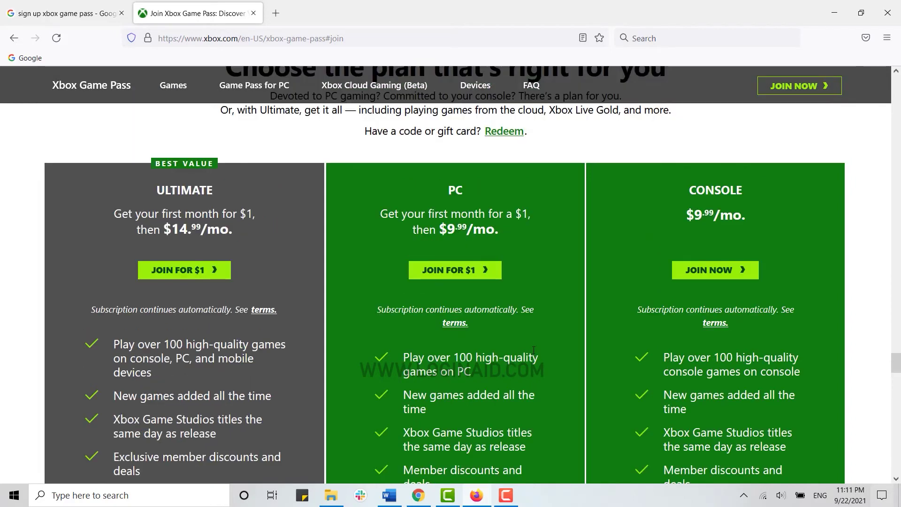
pyautogui.scroll(-2, 533, 350)
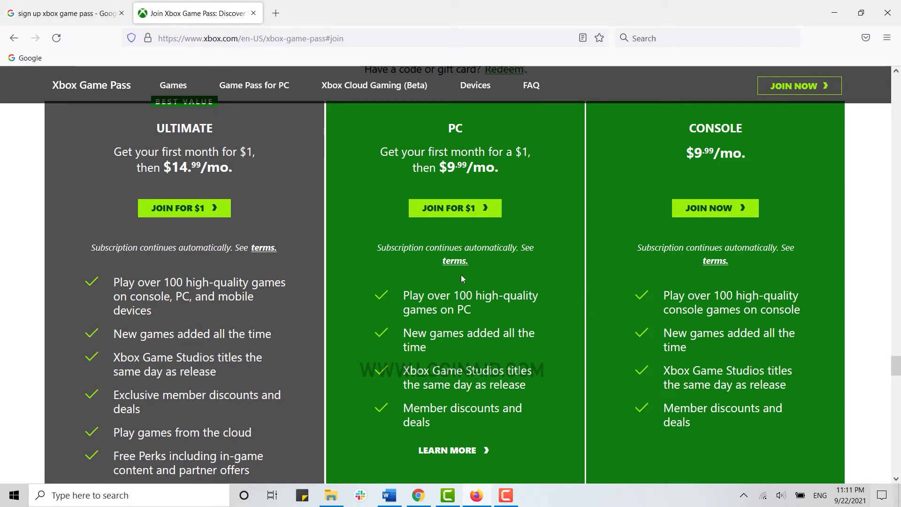
pyautogui.click(727, 215)
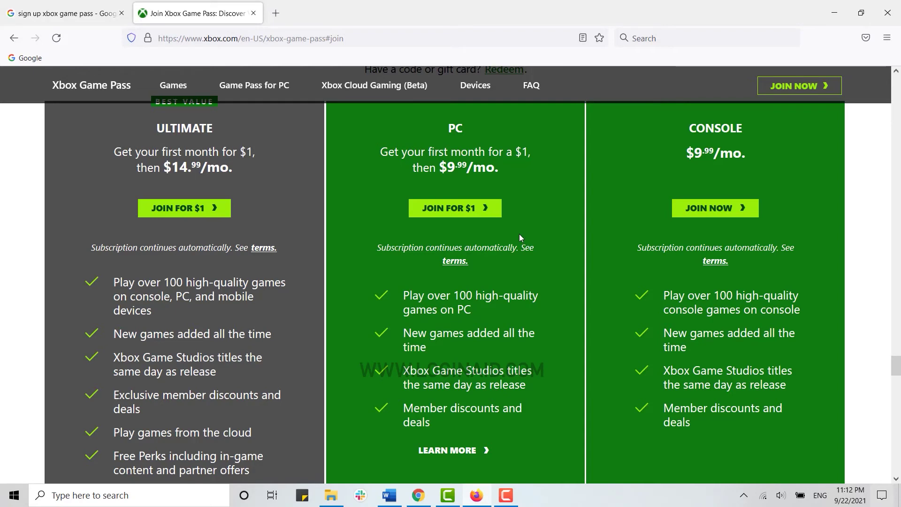
pyautogui.scroll(1, 519, 233)
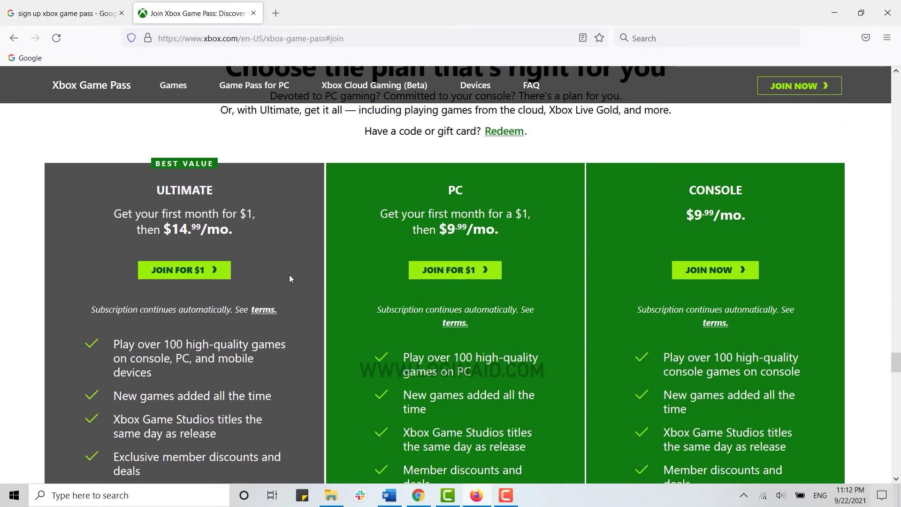
# Step: Pick Ultimate's $1 offer, sign up for store offers with an e-mail, then join Game Pass Ultimate
pyautogui.click(192, 269)
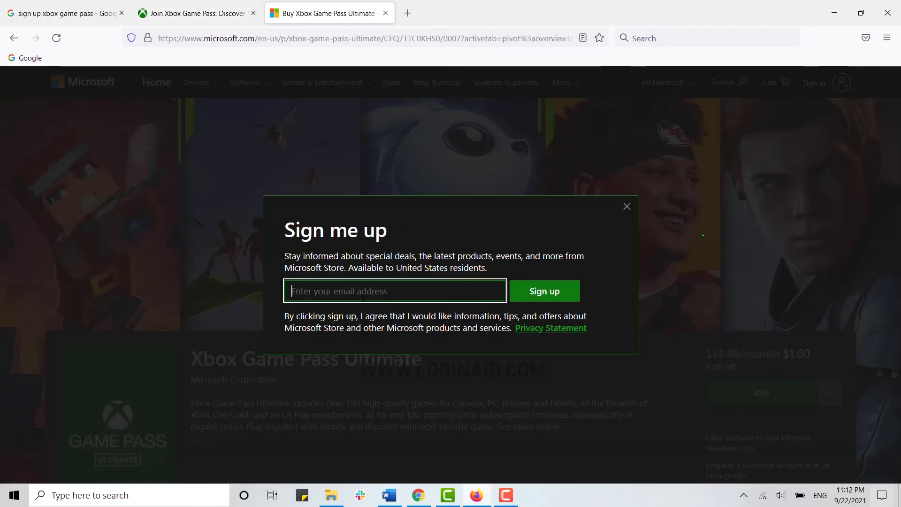
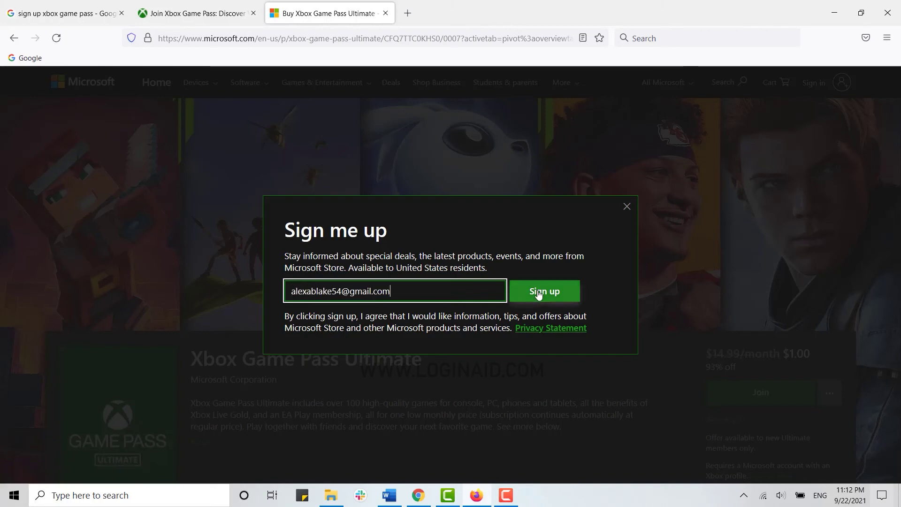
pyautogui.click(539, 293)
pyautogui.scroll(-3, 460, 271)
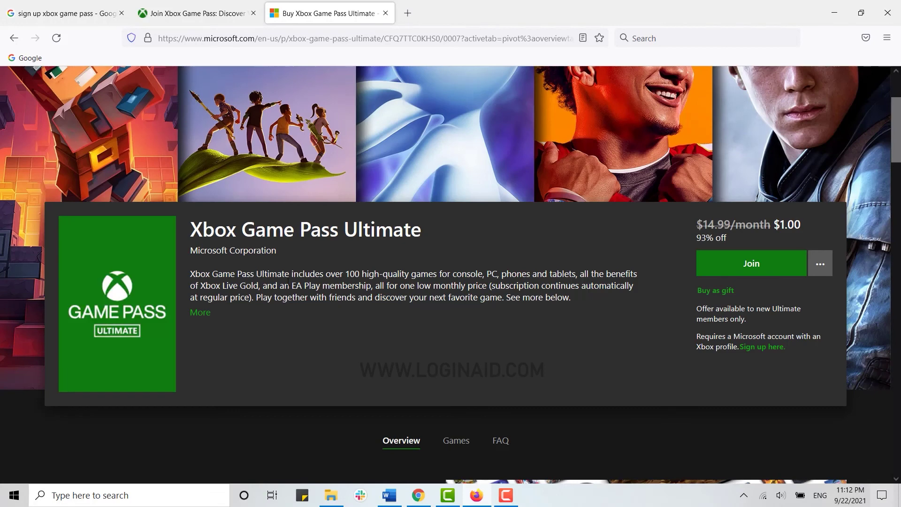
pyautogui.click(755, 271)
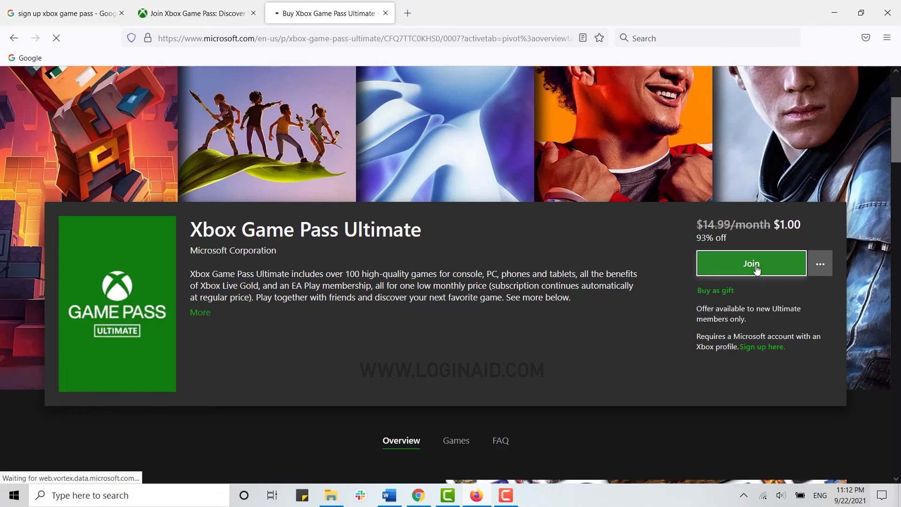